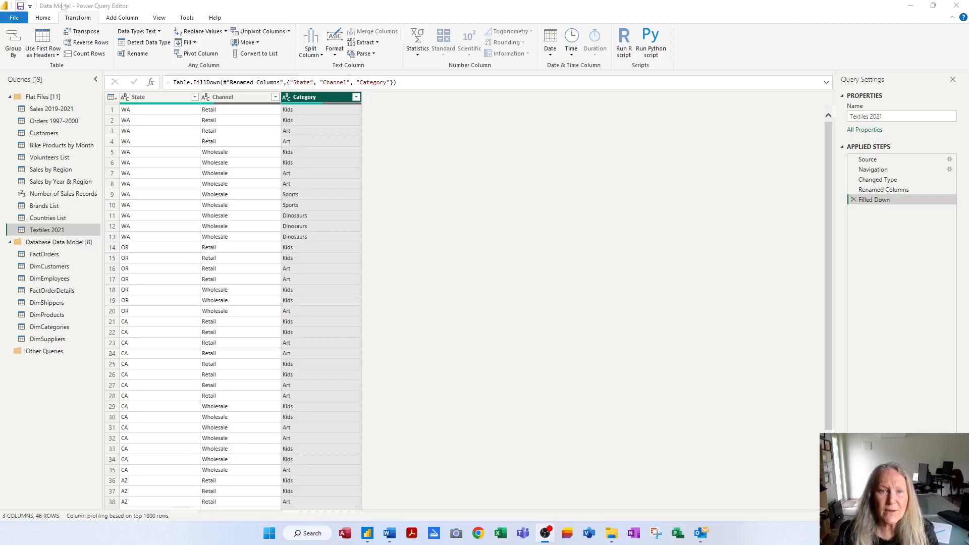
pyautogui.click(85, 24)
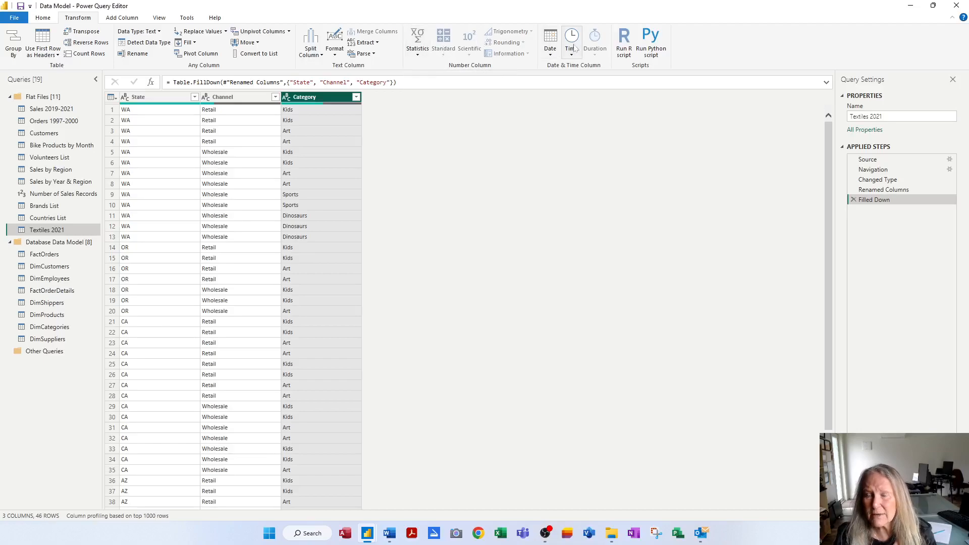
pyautogui.click(132, 19)
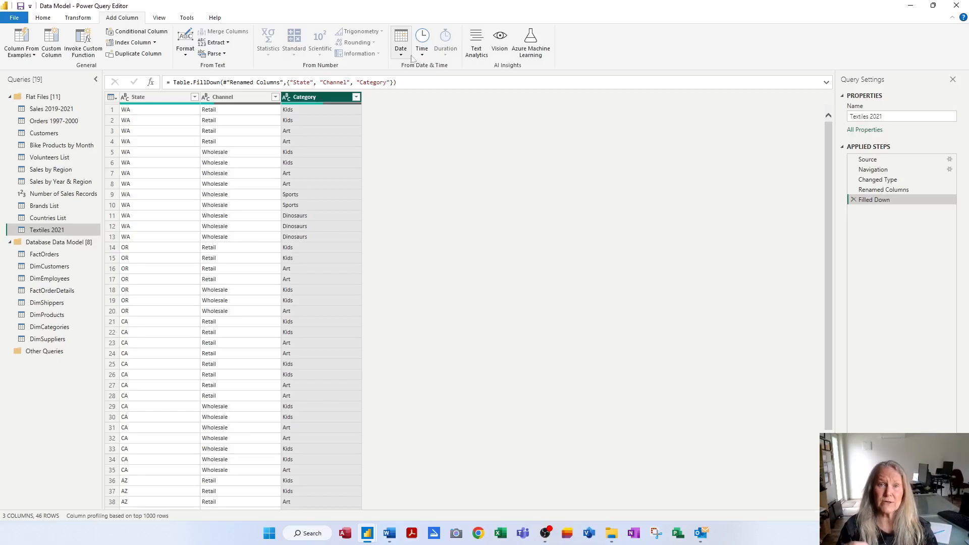
pyautogui.click(79, 19)
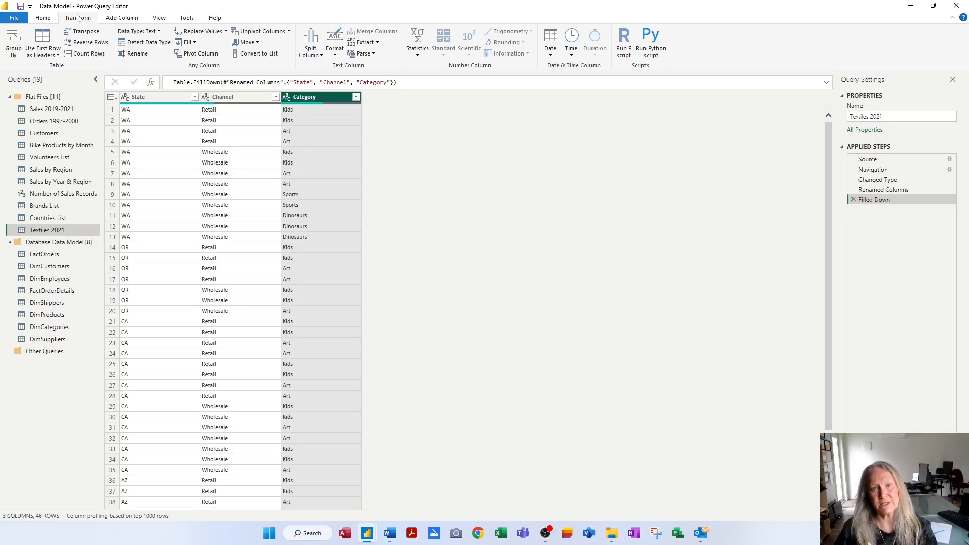
pyautogui.click(117, 19)
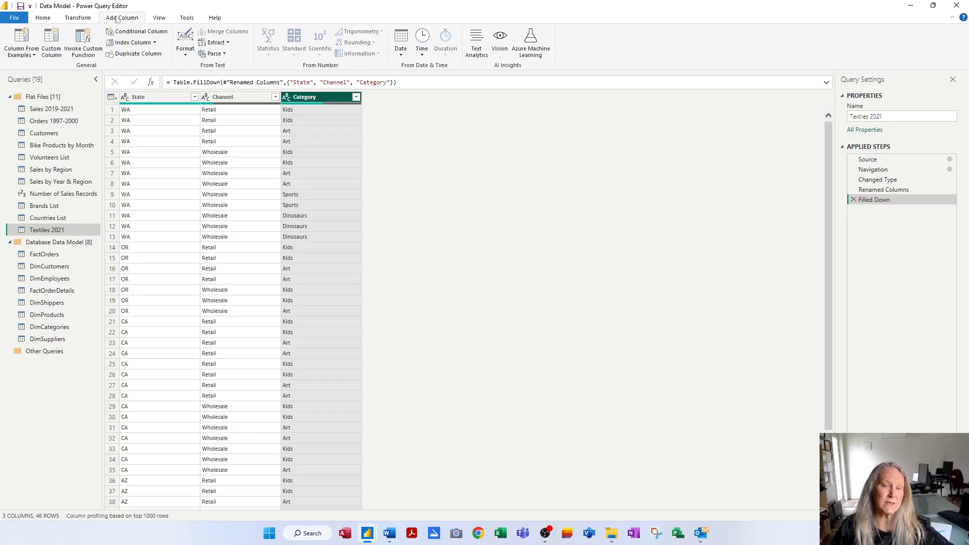
pyautogui.click(80, 18)
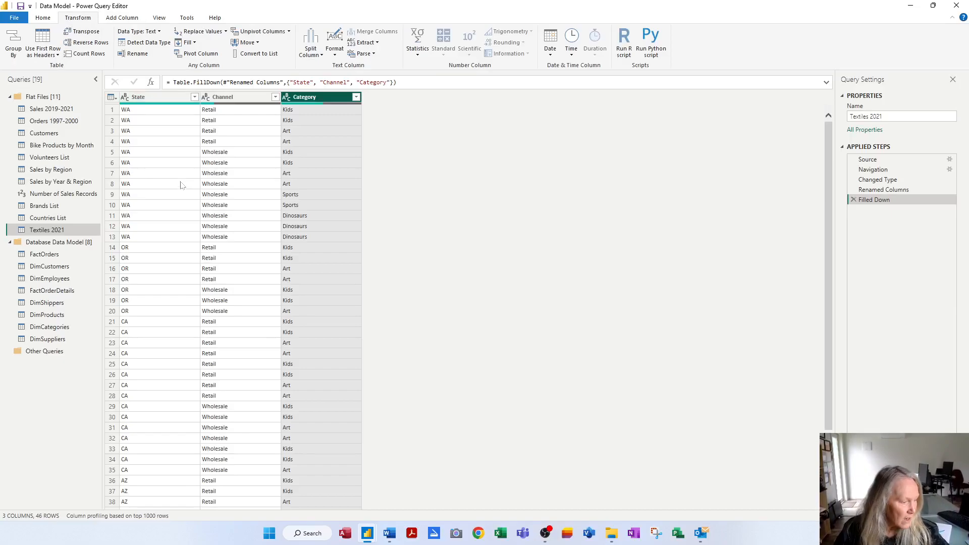
# Trim the text in the Brand column of the Sales 2019-2021 query, checking its list of distinct values before and after.
pyautogui.click(66, 109)
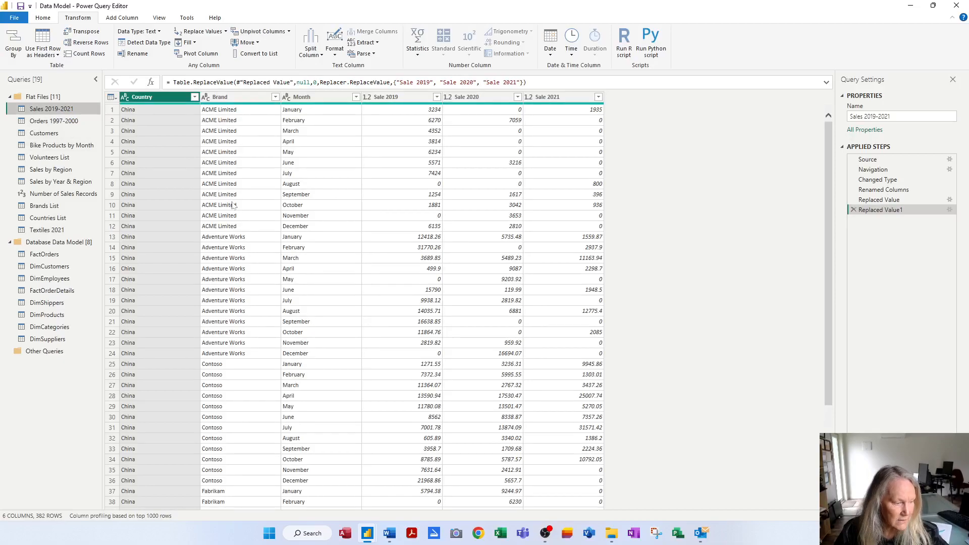
pyautogui.click(240, 100)
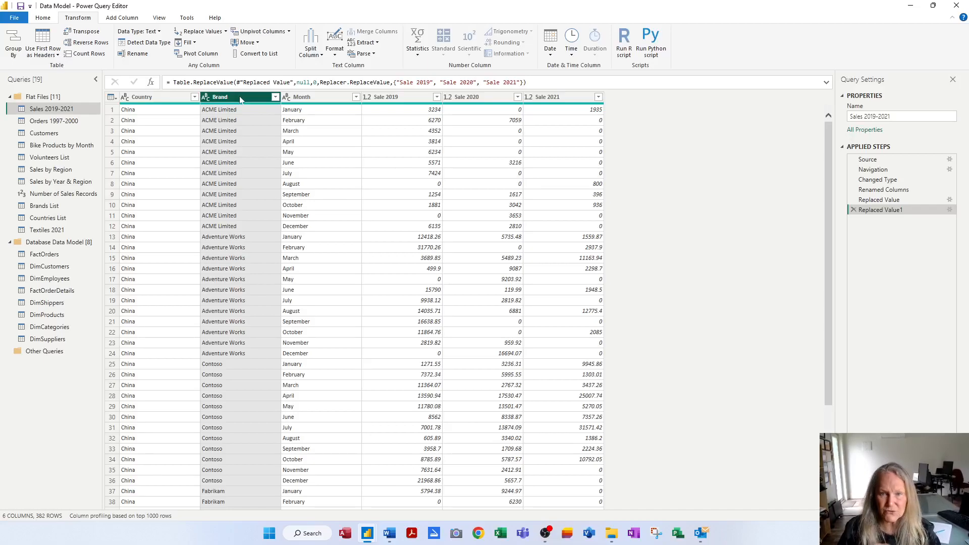
pyautogui.click(275, 96)
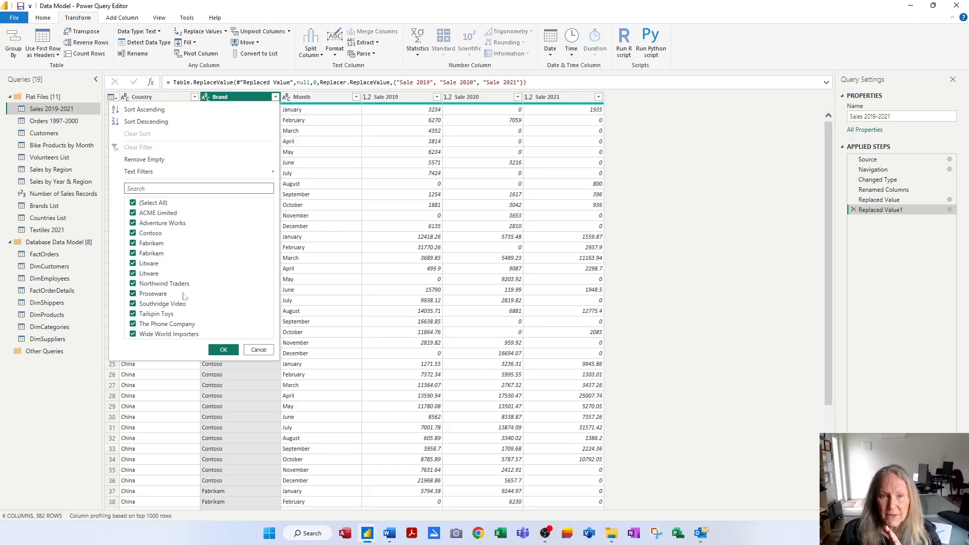
pyautogui.click(260, 351)
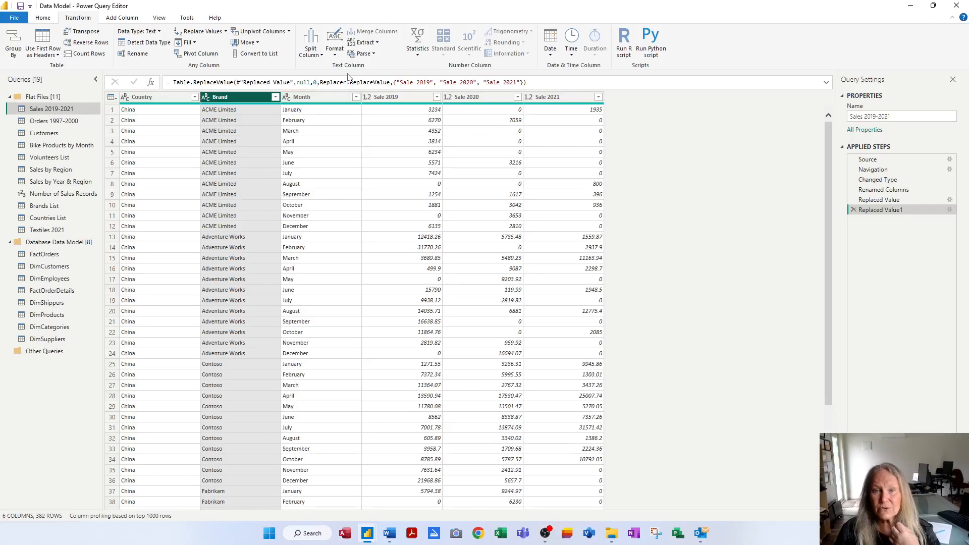
pyautogui.click(335, 52)
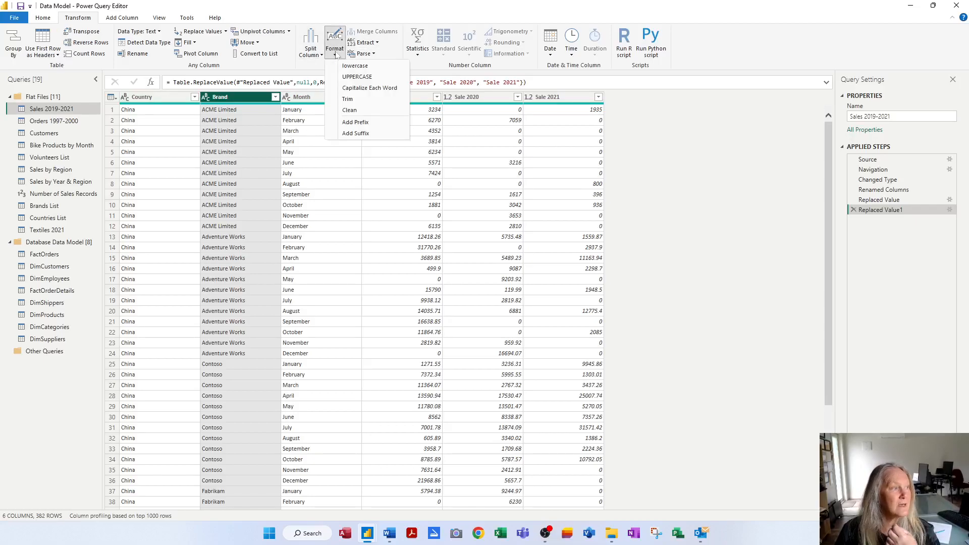
pyautogui.click(347, 99)
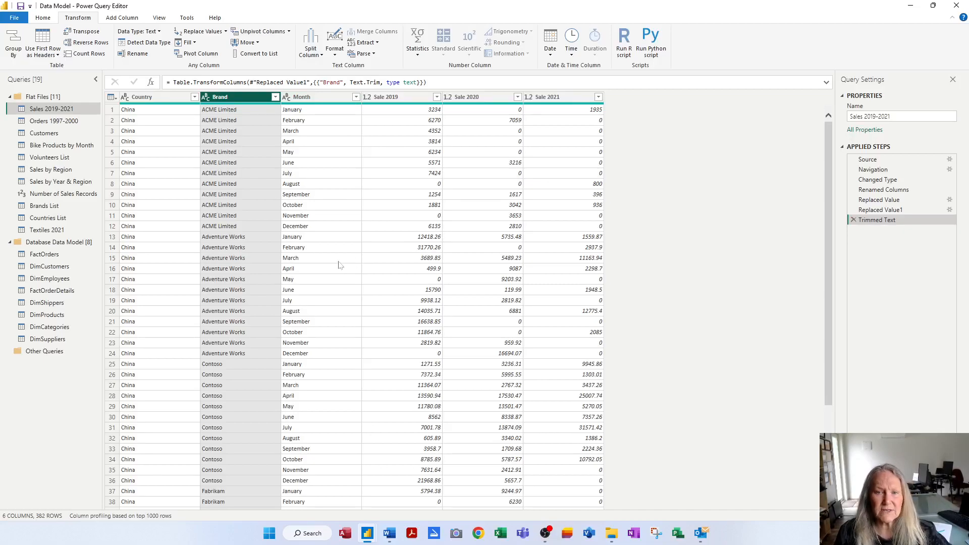
pyautogui.click(276, 99)
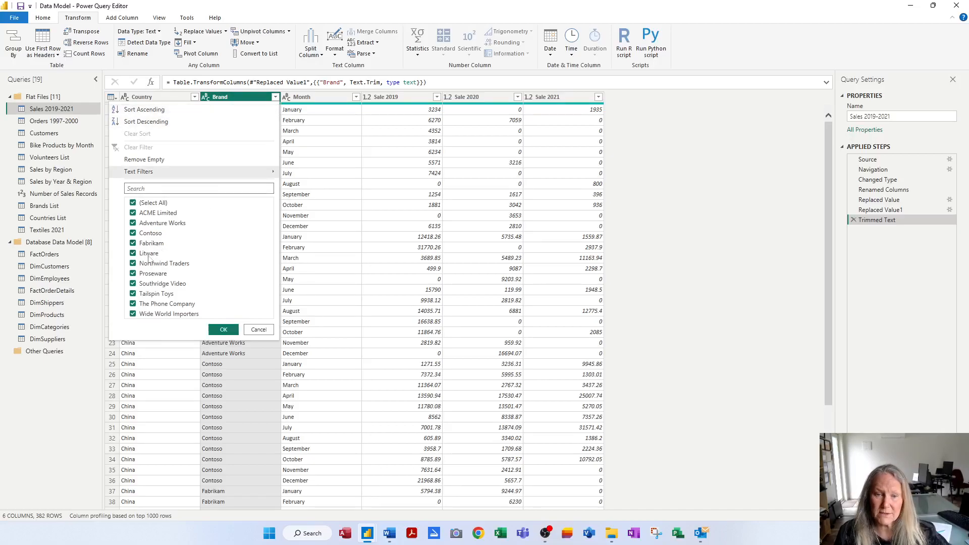
pyautogui.click(268, 329)
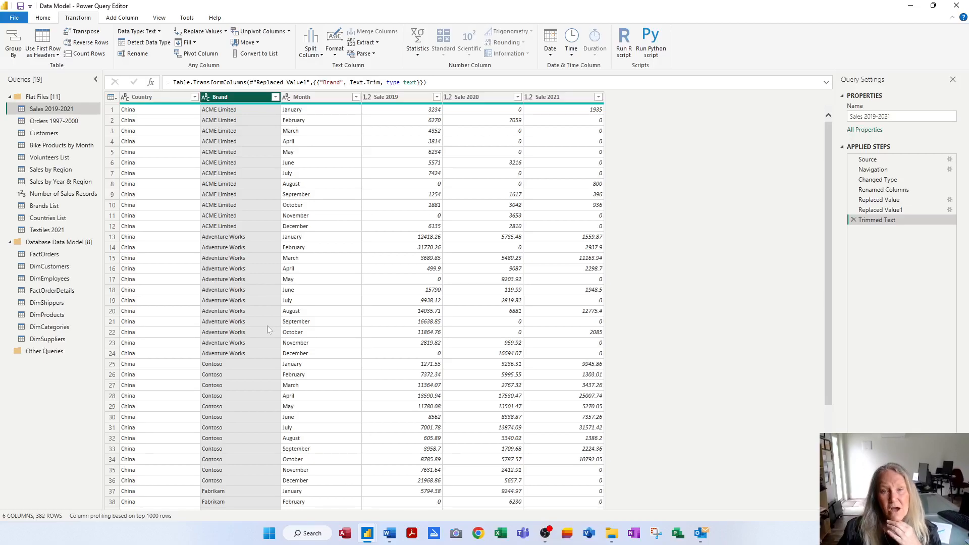
# Trim the text in the Country and Month columns.
pyautogui.click(155, 101)
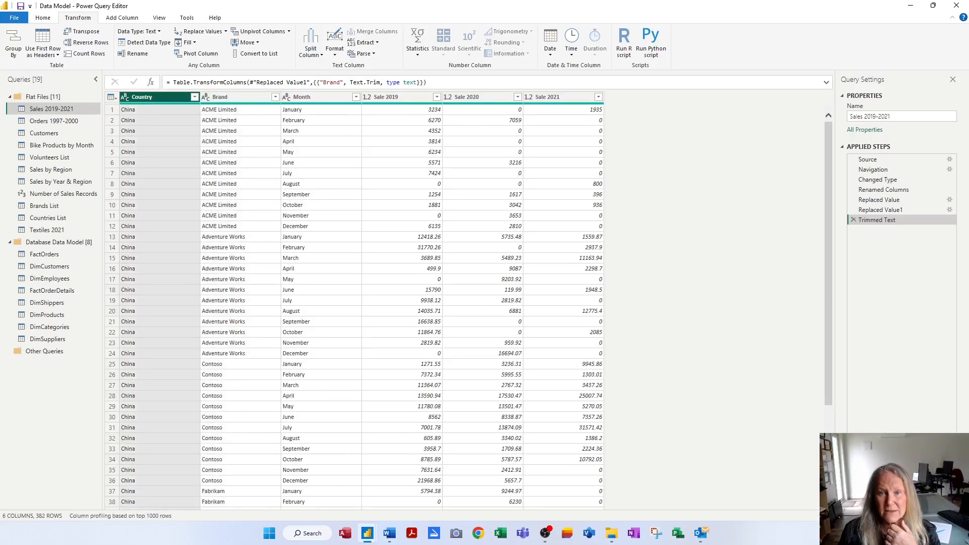
pyautogui.click(334, 53)
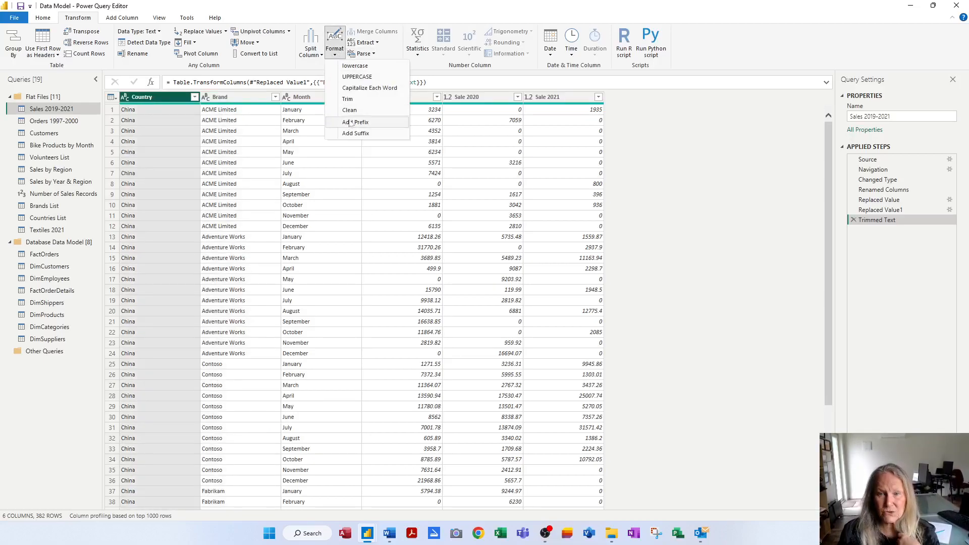
pyautogui.click(347, 99)
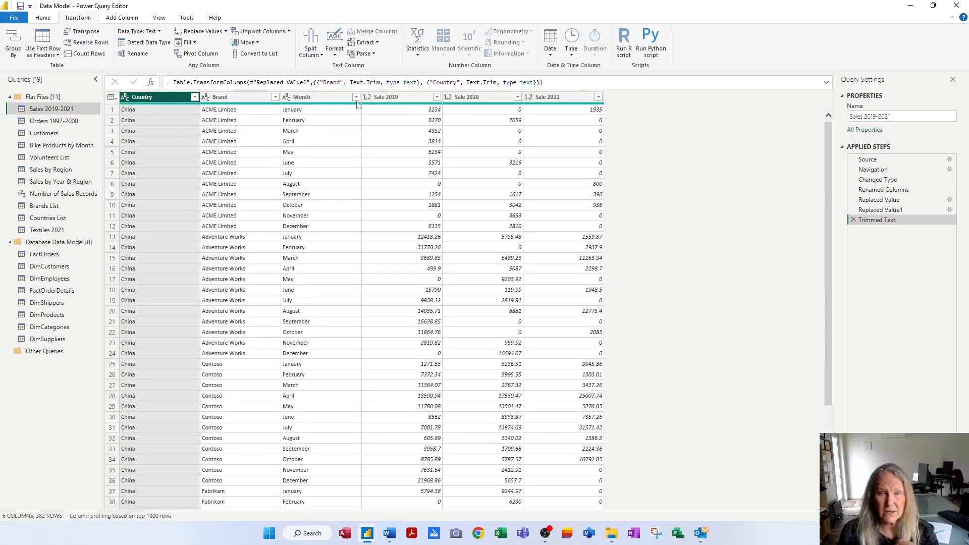
pyautogui.click(324, 98)
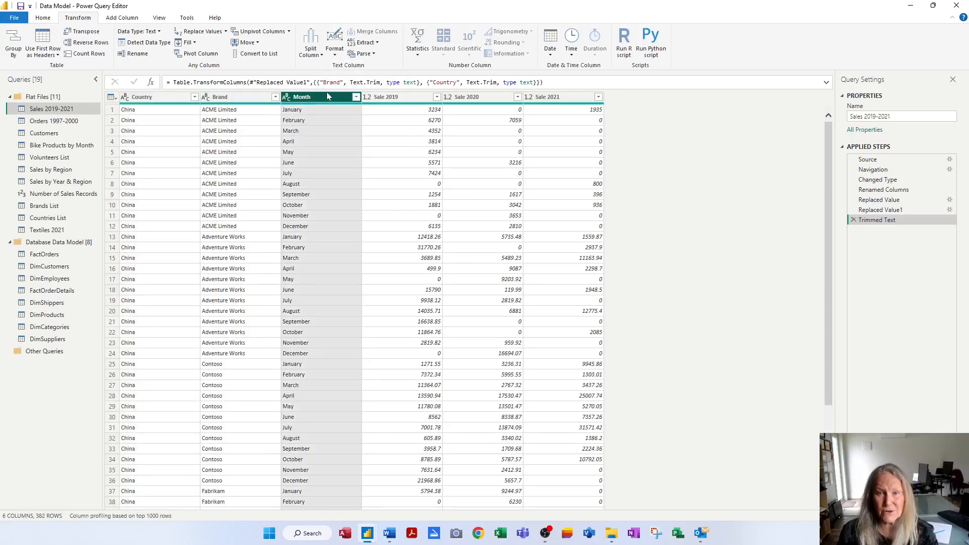
pyautogui.click(334, 51)
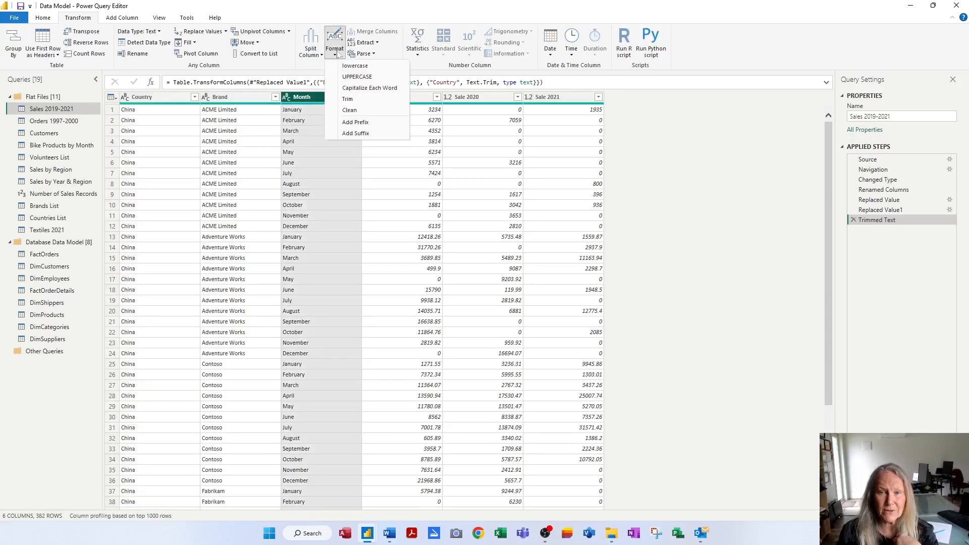
pyautogui.click(350, 99)
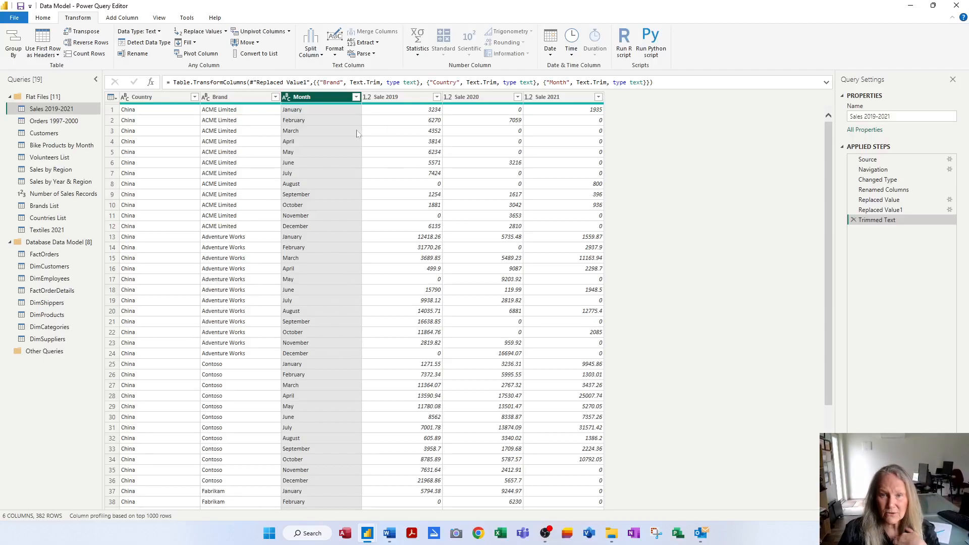
# Try the uppercase, lowercase and Capitalize Each Word formats one after another on the Brand column.
pyautogui.click(237, 98)
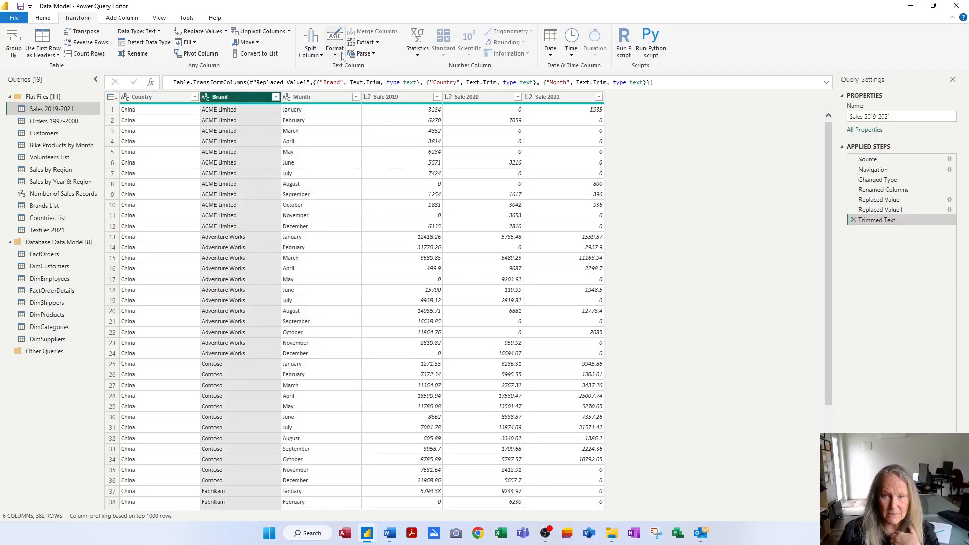
pyautogui.click(340, 59)
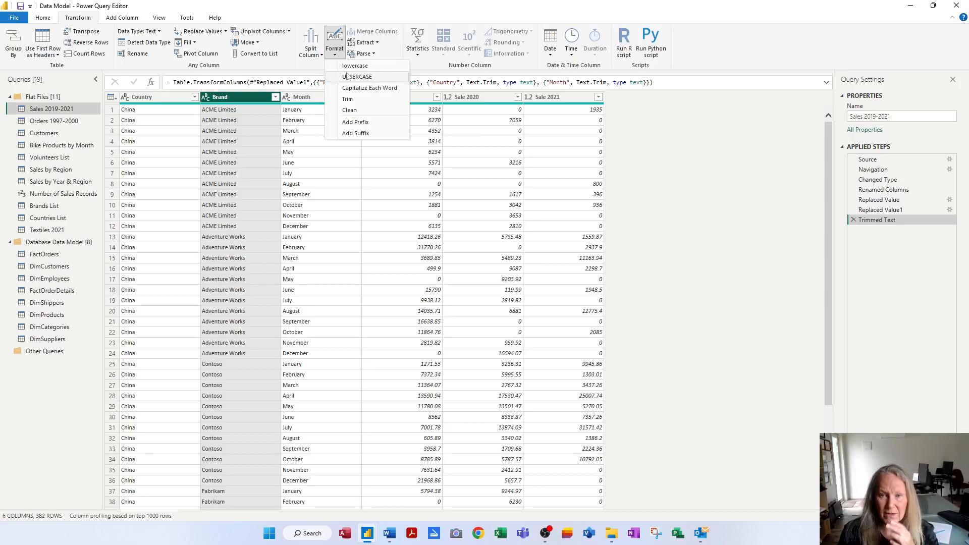
pyautogui.click(350, 78)
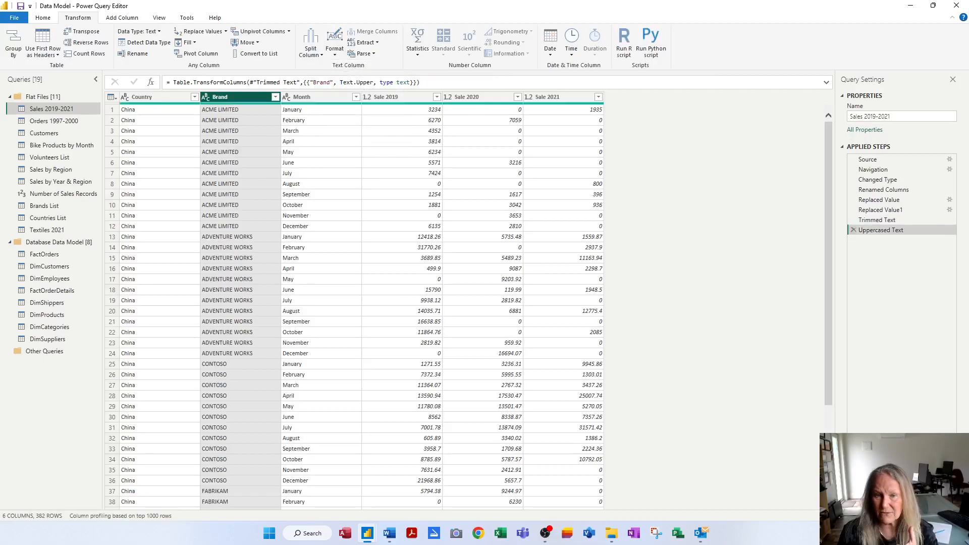
pyautogui.click(335, 48)
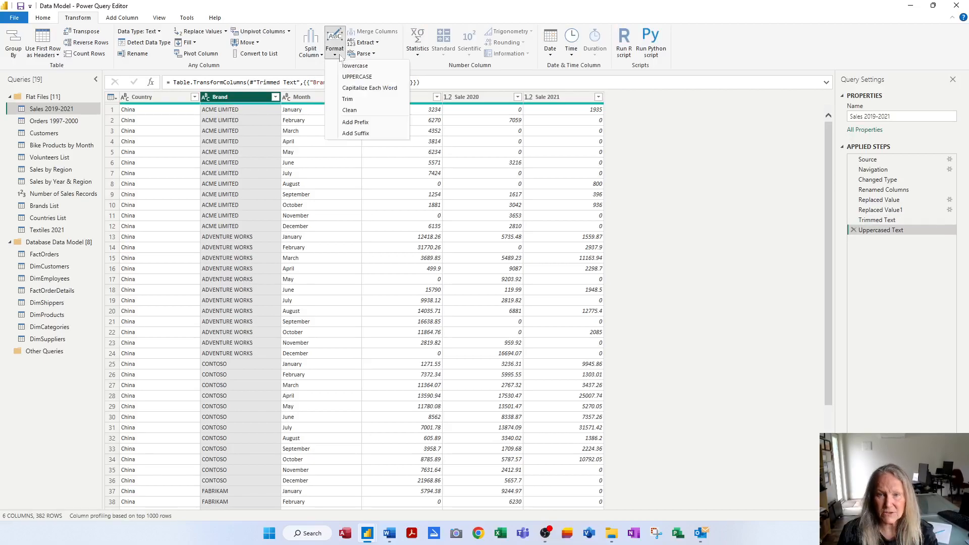
pyautogui.click(353, 66)
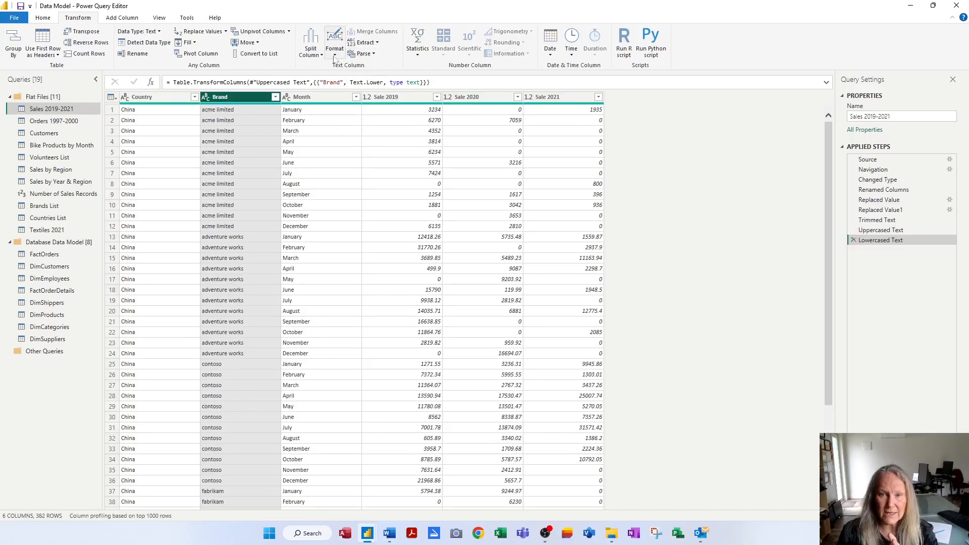
pyautogui.click(334, 49)
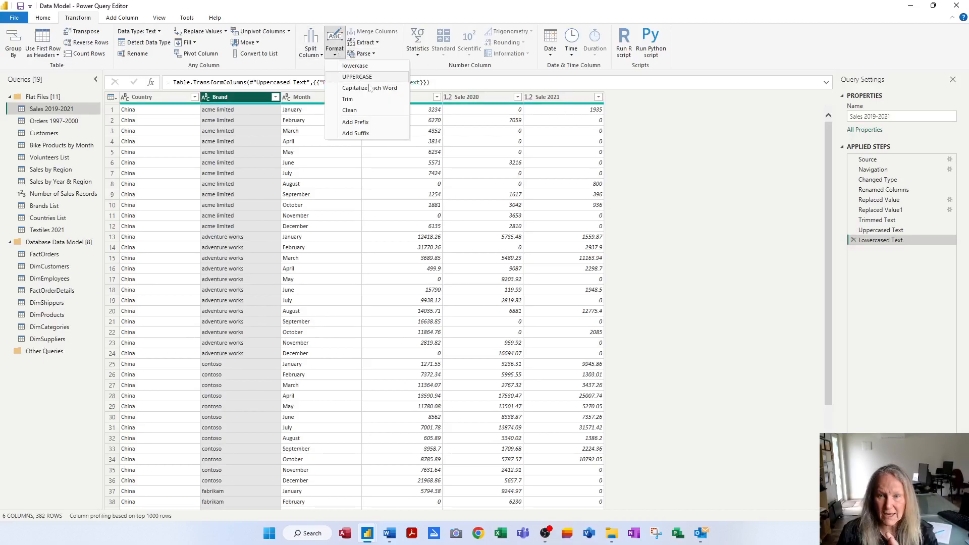
pyautogui.click(376, 90)
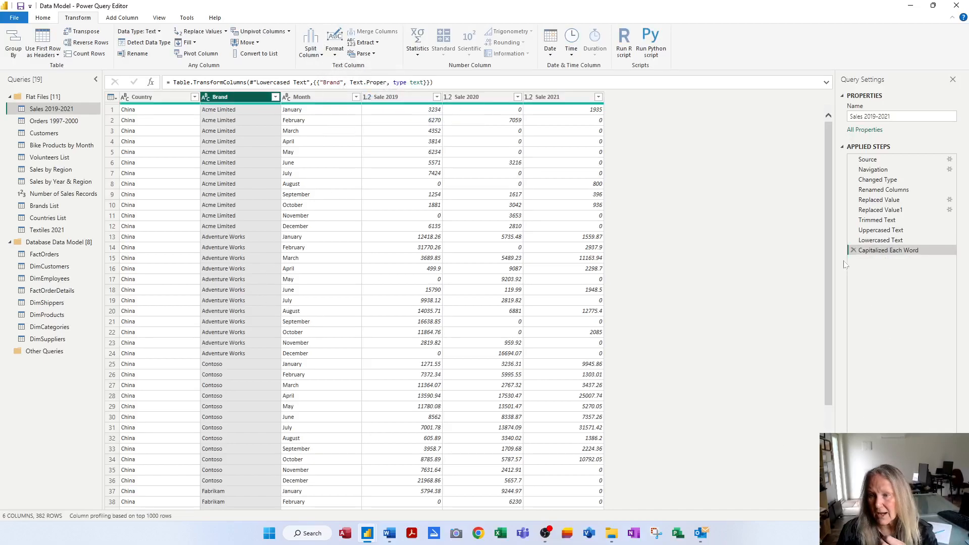
# Remove the Capitalized Each Word, Lowercased Text and Uppercased Text steps from the query.
pyautogui.click(853, 250)
pyautogui.click(854, 240)
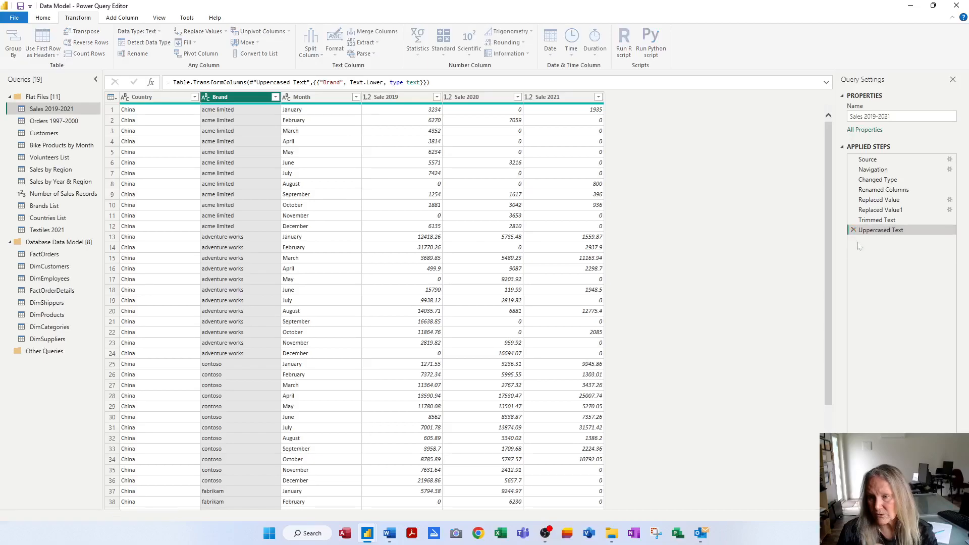
pyautogui.click(853, 229)
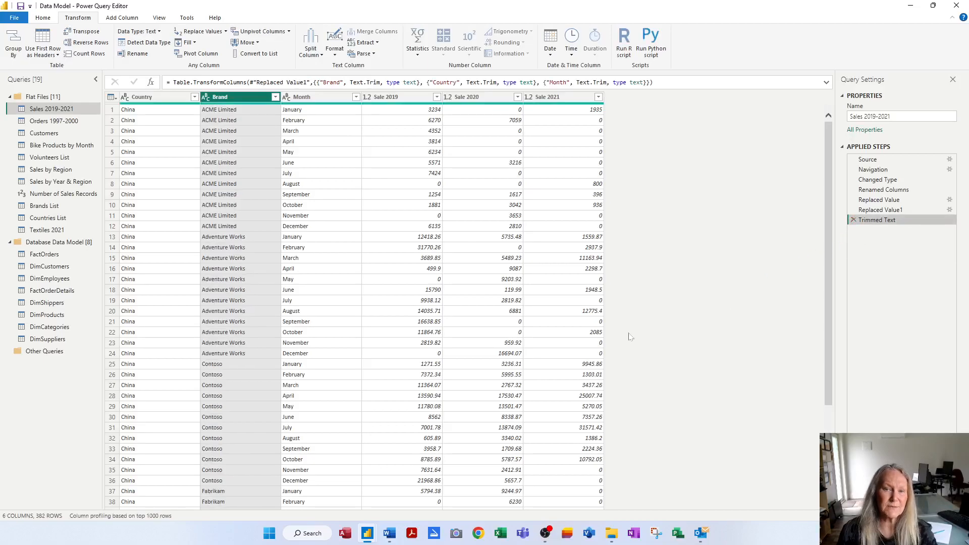
# Replace " Limited", including its leading space, with an empty value in the Brand column.
pyautogui.click(335, 50)
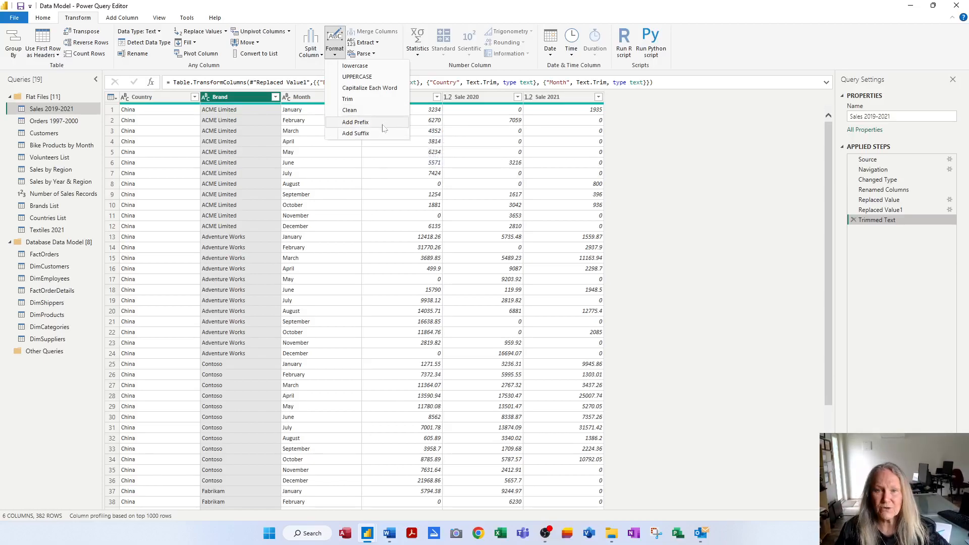
pyautogui.click(244, 101)
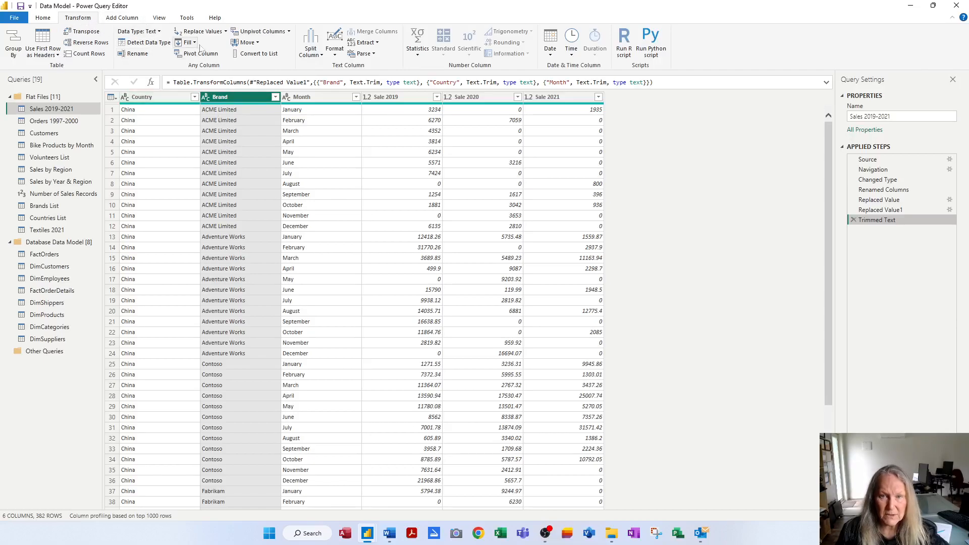
pyautogui.click(199, 31)
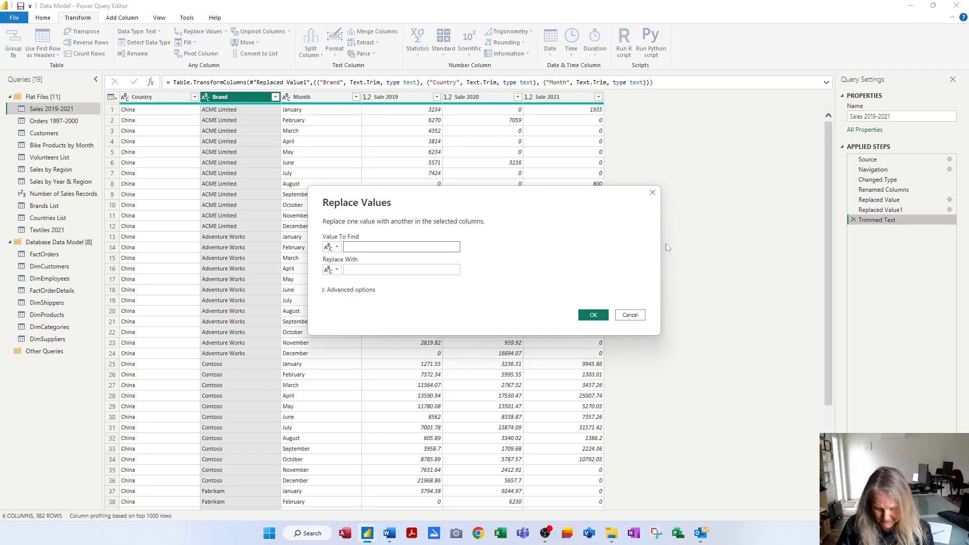
pyautogui.write('Limited')
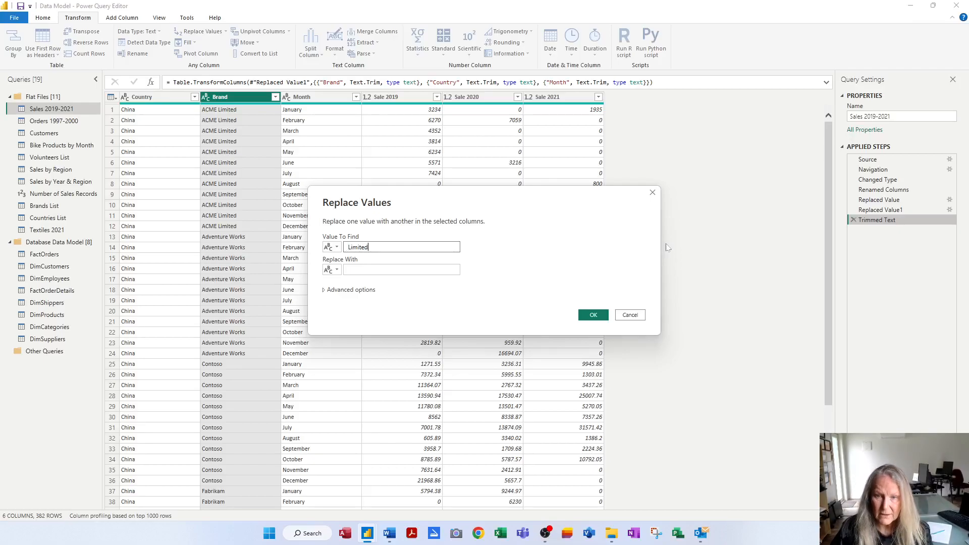
pyautogui.click(444, 270)
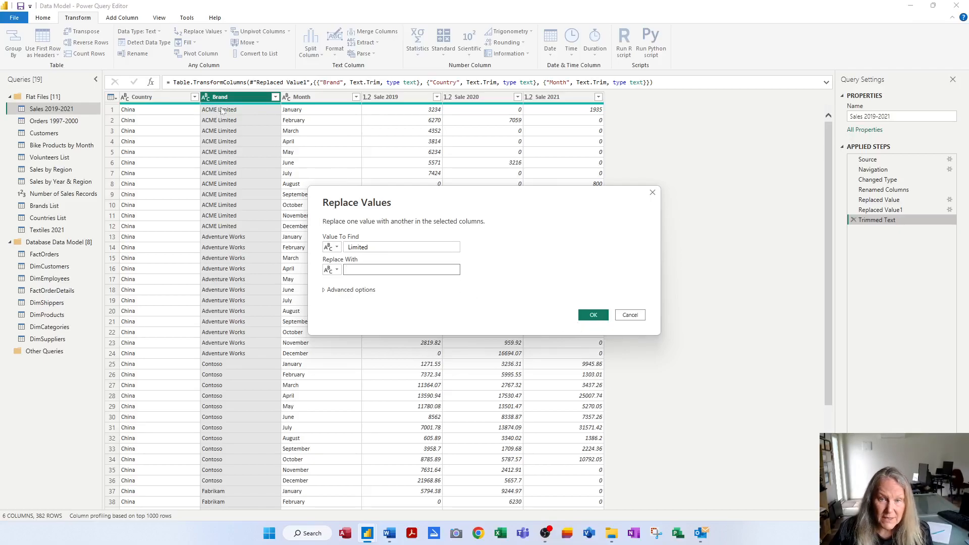
pyautogui.click(594, 314)
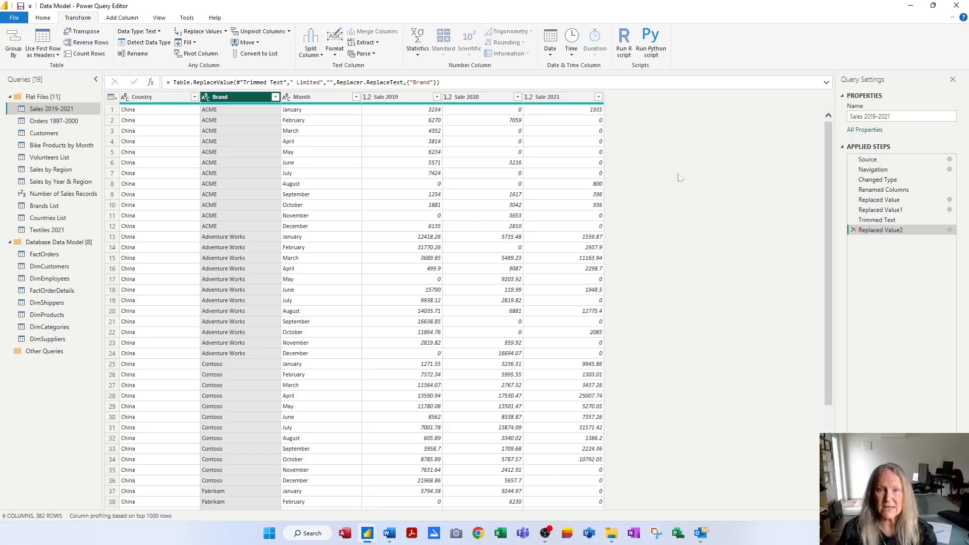
# Add the suffix " Limited", with a leading space, to every value in the Brand column.
pyautogui.click(337, 54)
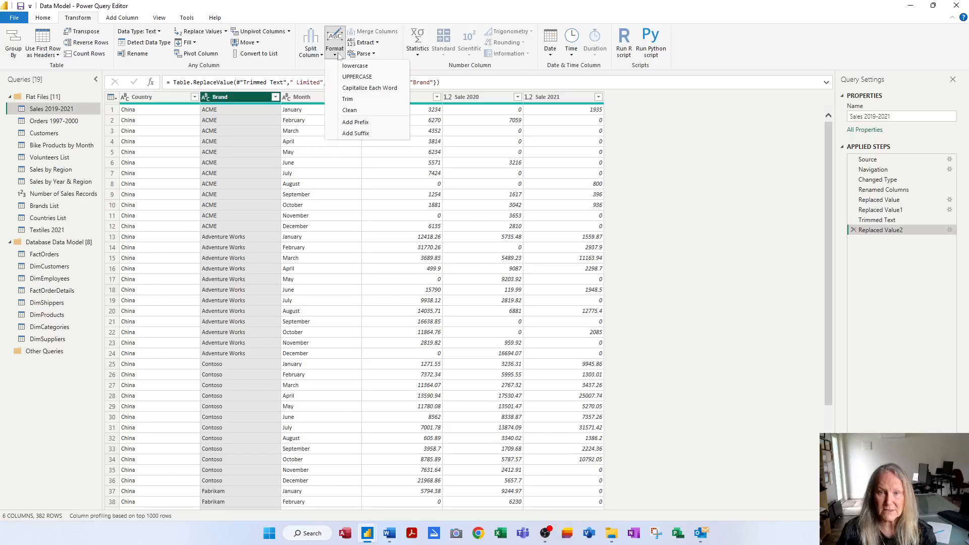
pyautogui.click(357, 133)
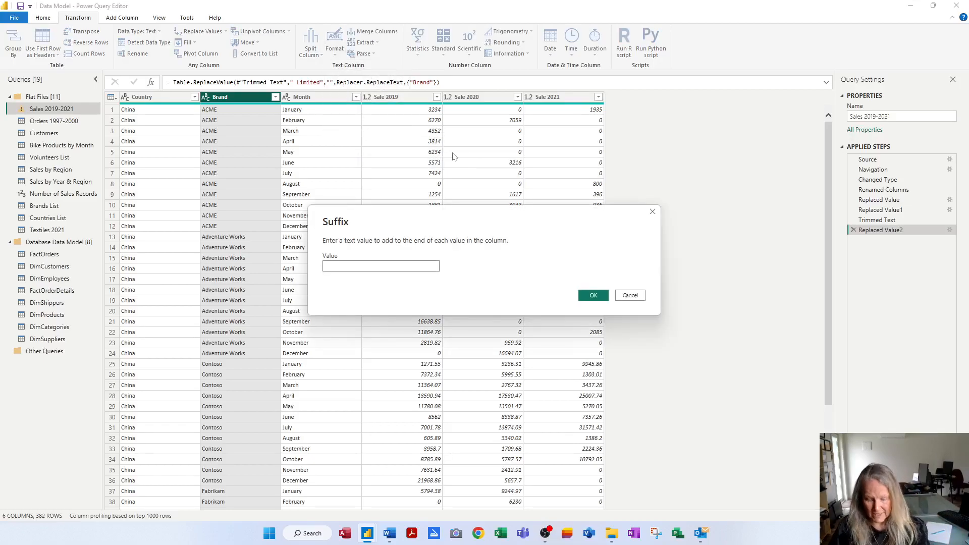
pyautogui.write('Limited')
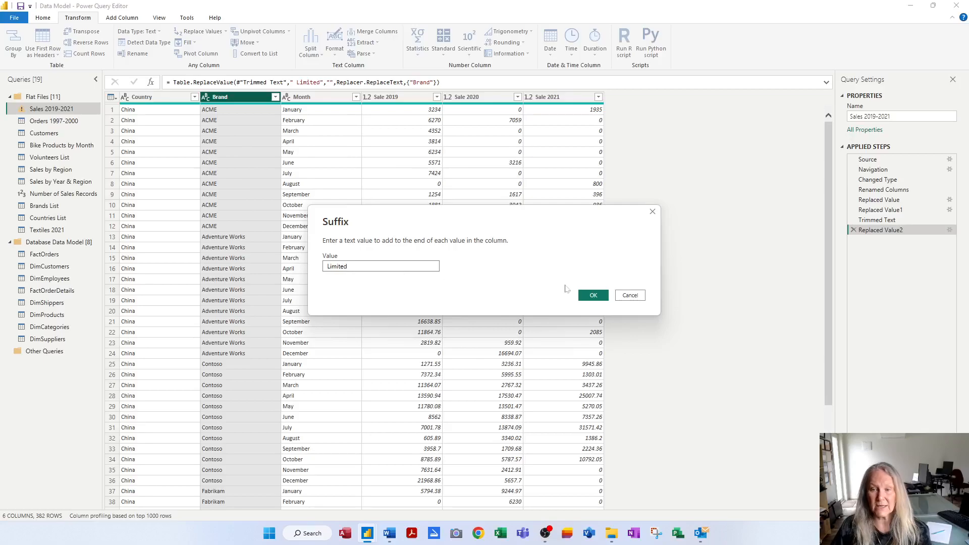
pyautogui.click(601, 298)
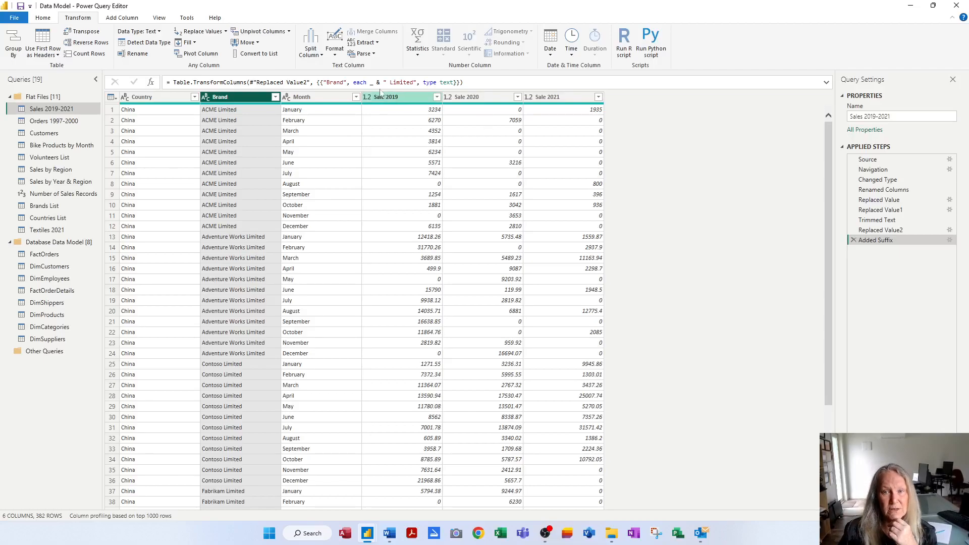
pyautogui.click(336, 55)
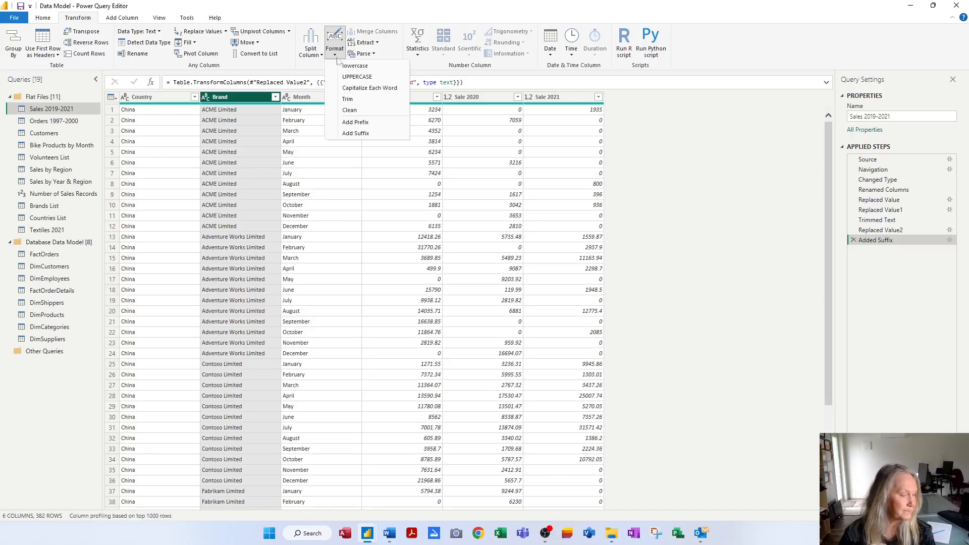
pyautogui.click(708, 202)
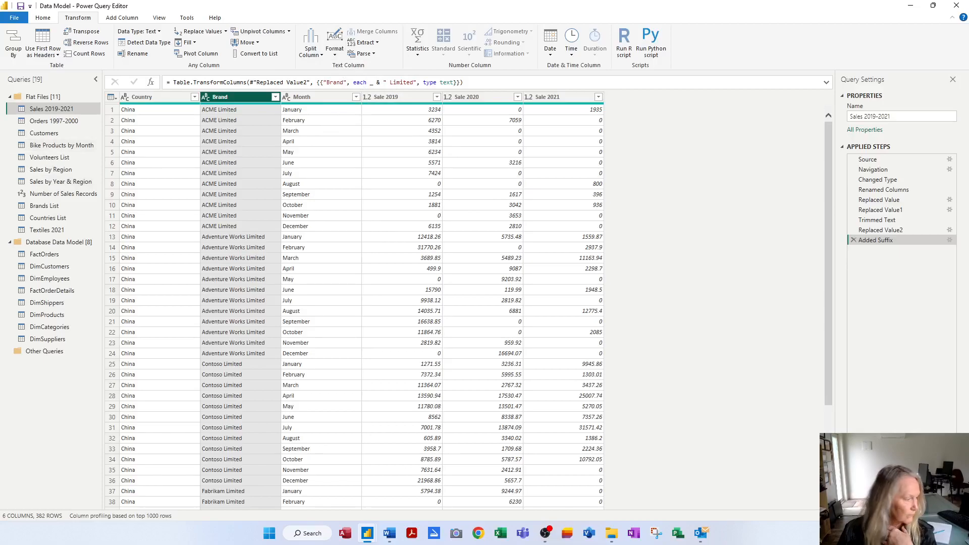